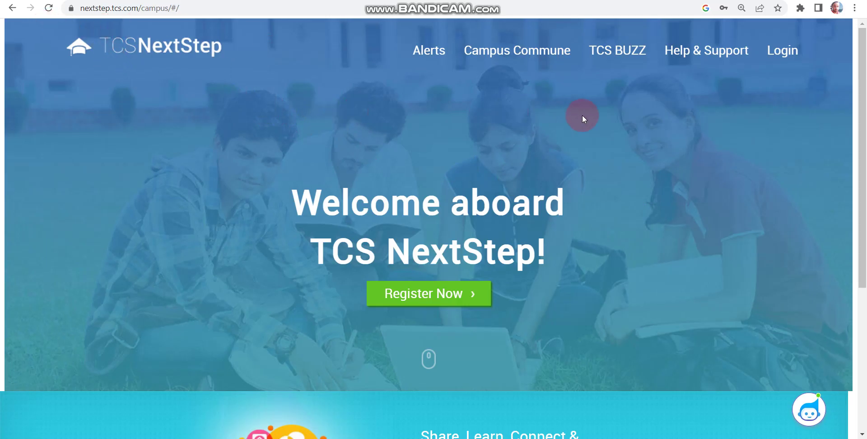
- Open the candidate login and autofill the saved email and password, adding to the password
click(773, 59)
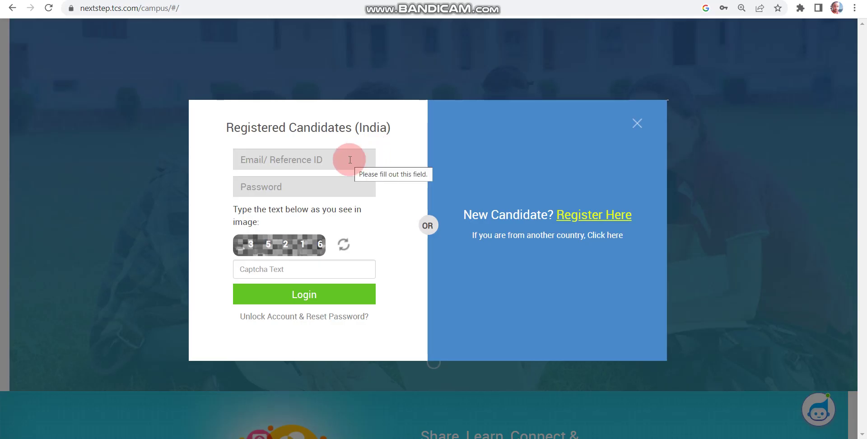
click(312, 166)
click(324, 189)
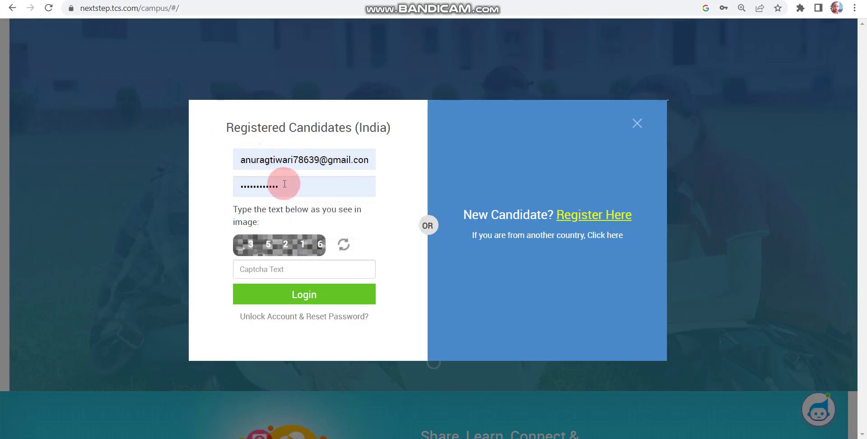
click(296, 186)
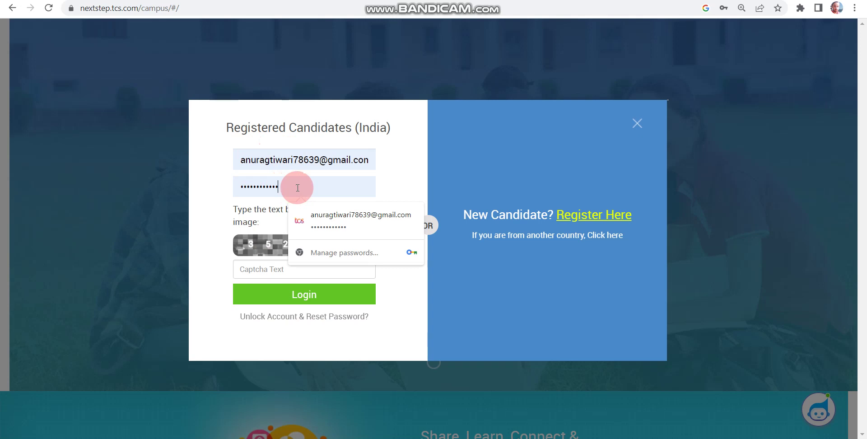
text(•••••••••)
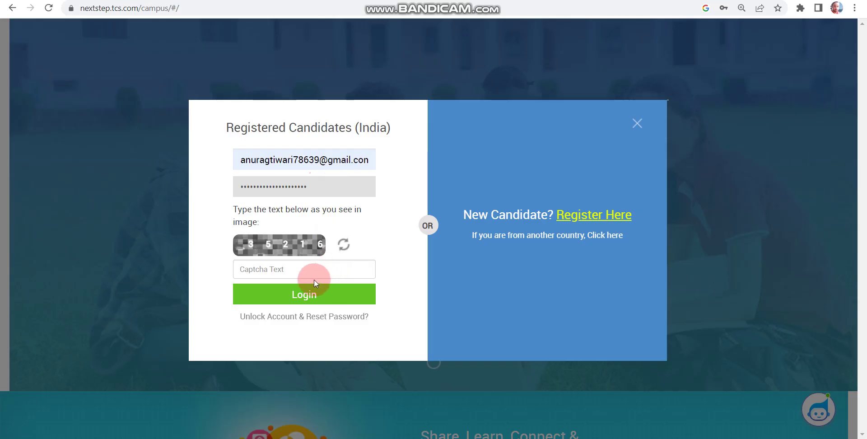
- Enter the captcha digits from the image, fixing a typo, and submit the login
click(299, 272)
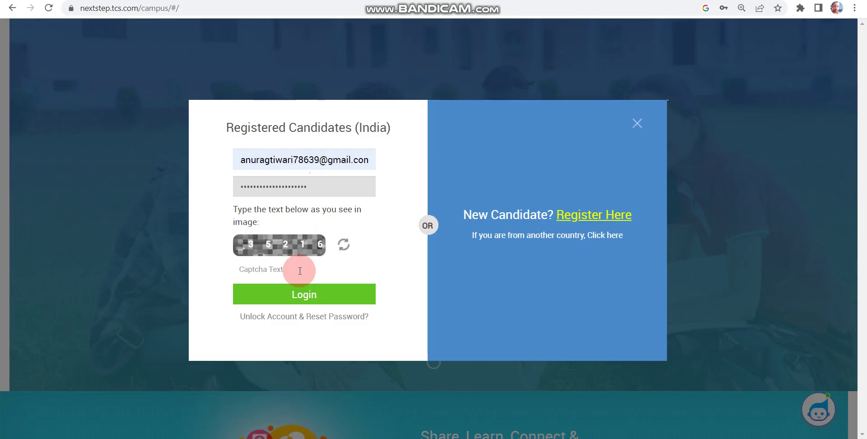
text(35521)
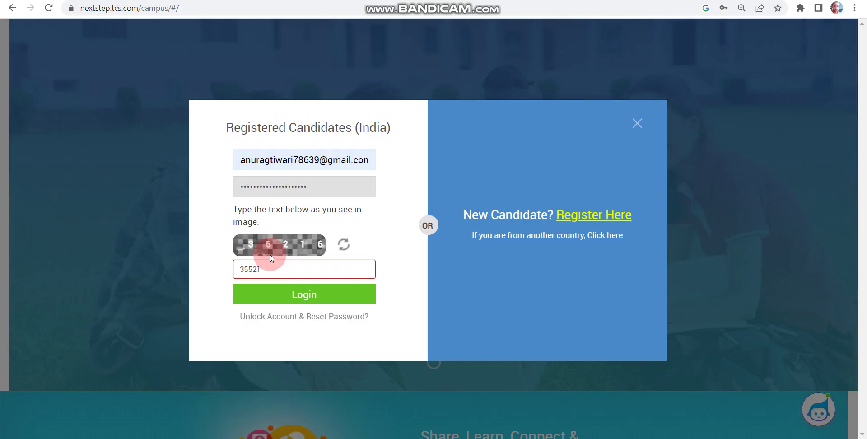
key(BackSpace)
text(6)
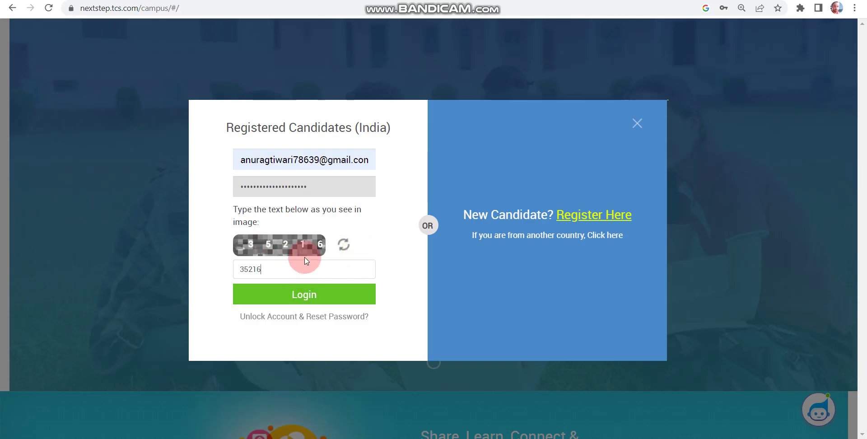
click(312, 297)
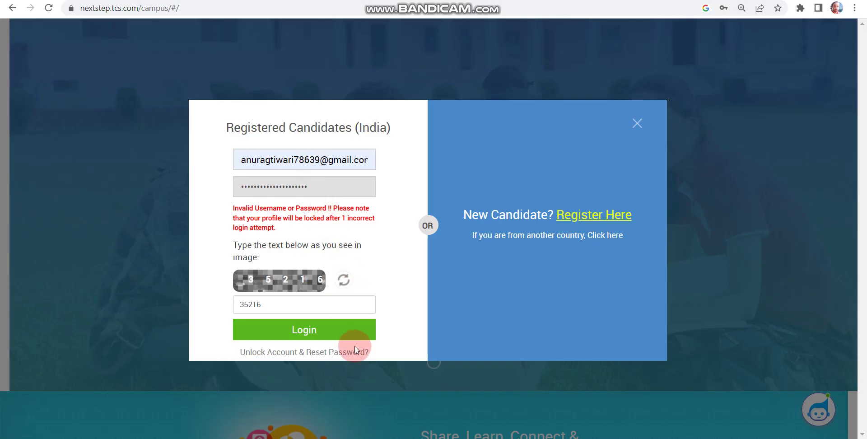
- Open the Unlock Account & Reset Password form, decline Chrome's password update, and close the dialog
click(289, 360)
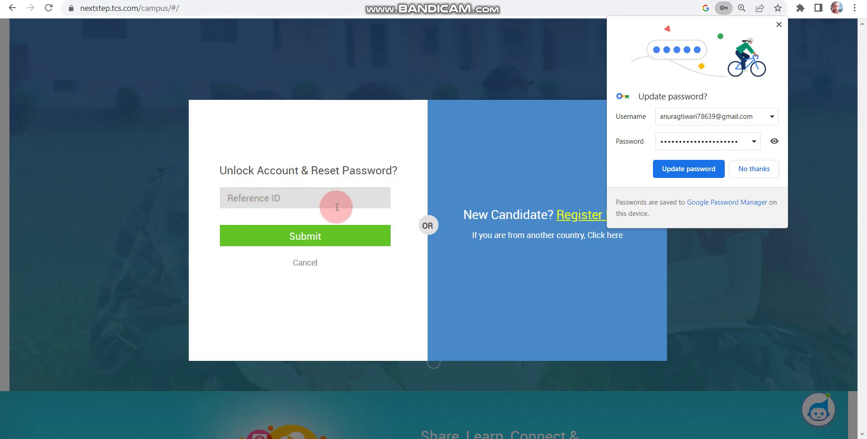
click(759, 170)
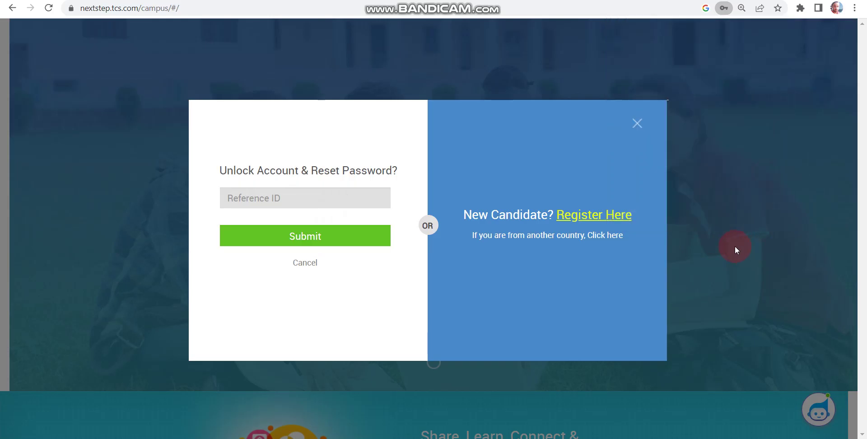
click(645, 130)
- Reload the portal page and reopen the registered candidate login dialog
click(781, 59)
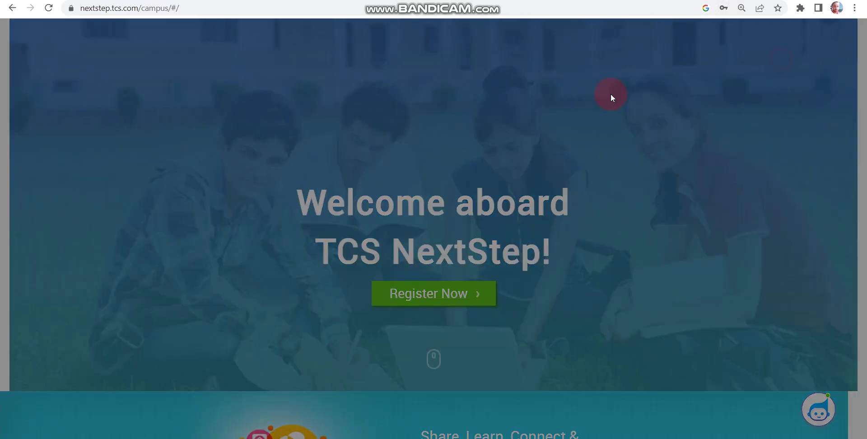
click(49, 8)
click(301, 146)
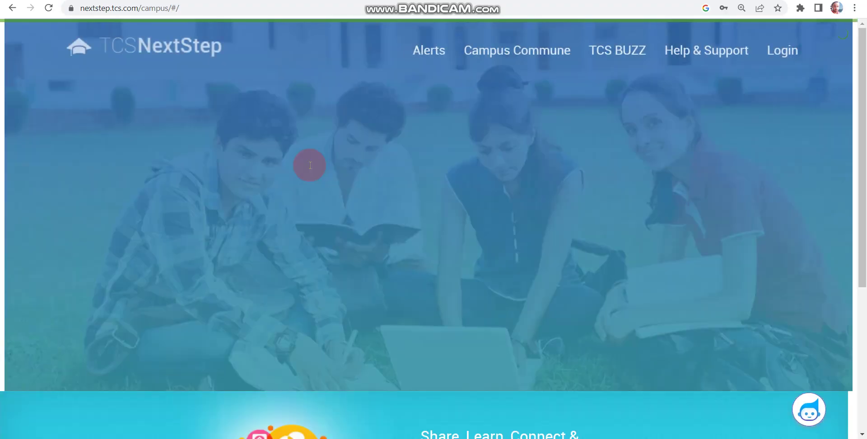
click(782, 50)
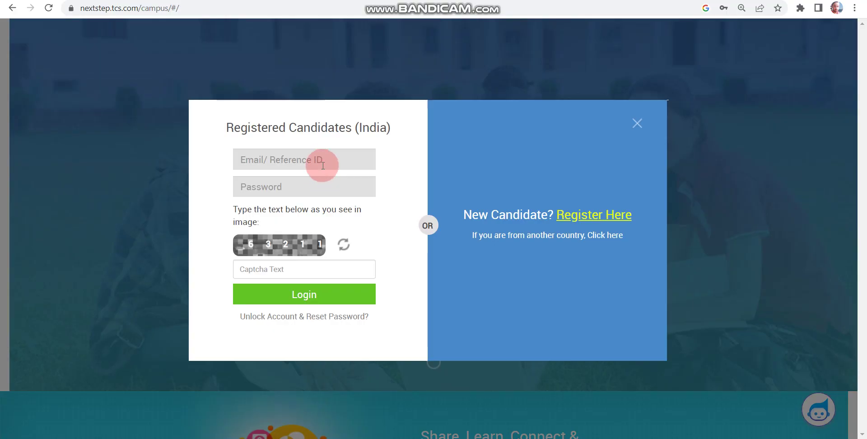
- Autofill the saved email and password, prefix the email with 'q', and type the captcha
click(323, 163)
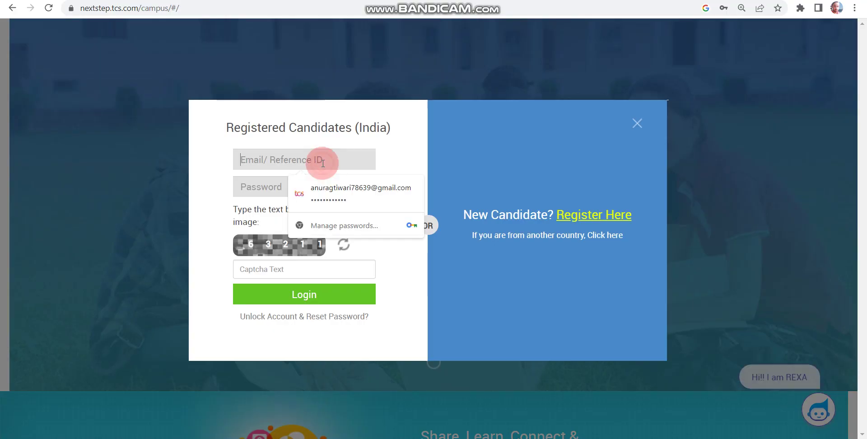
click(317, 189)
click(239, 159)
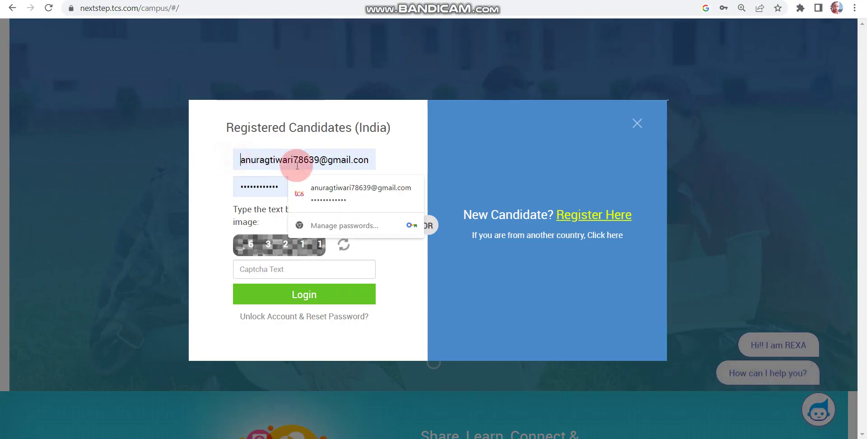
text(q)
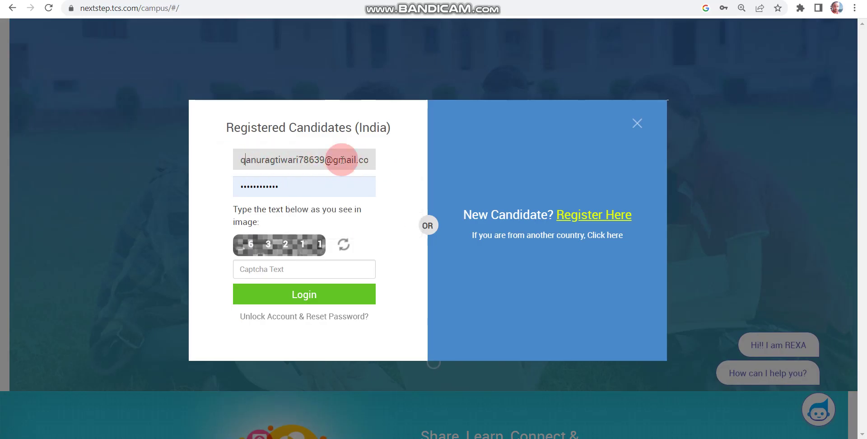
click(283, 267)
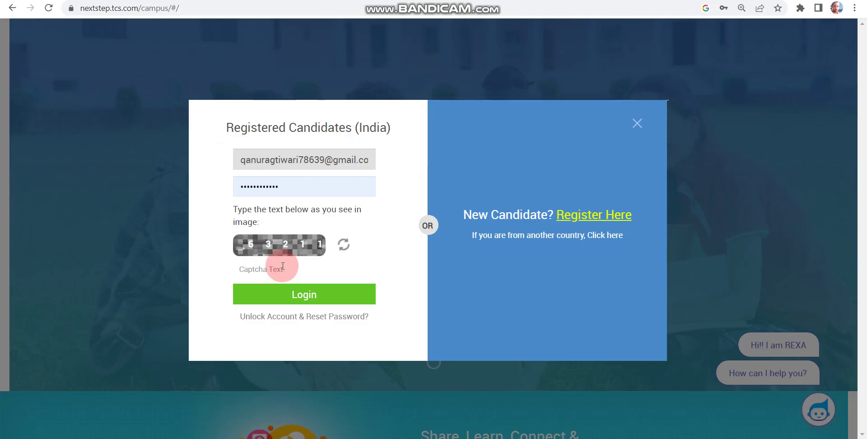
text(63)
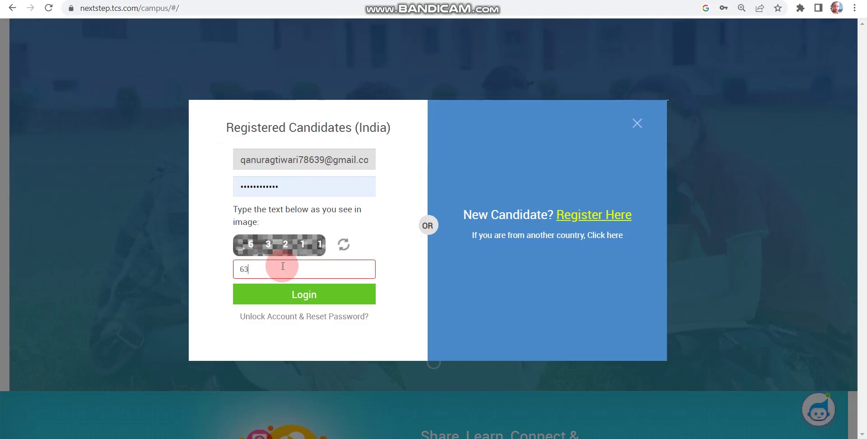
text(211)
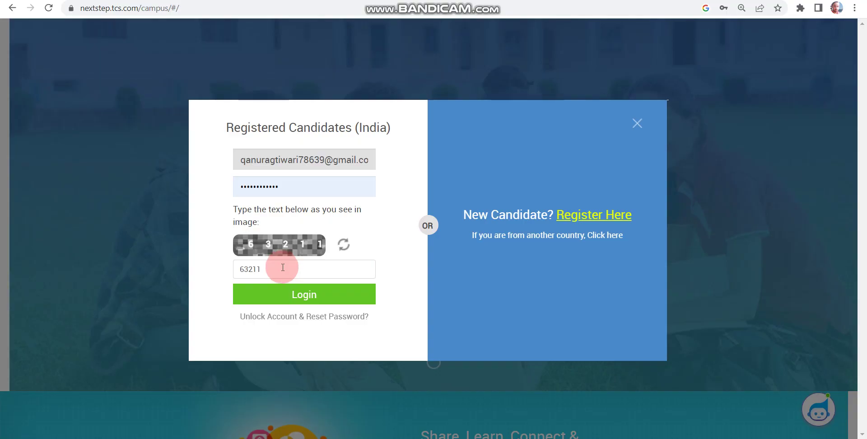
click(298, 299)
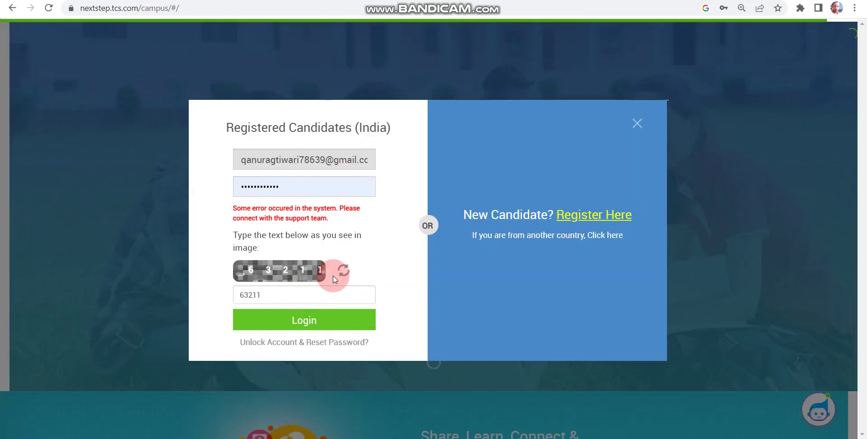
drag(233, 209, 356, 222)
click(271, 218)
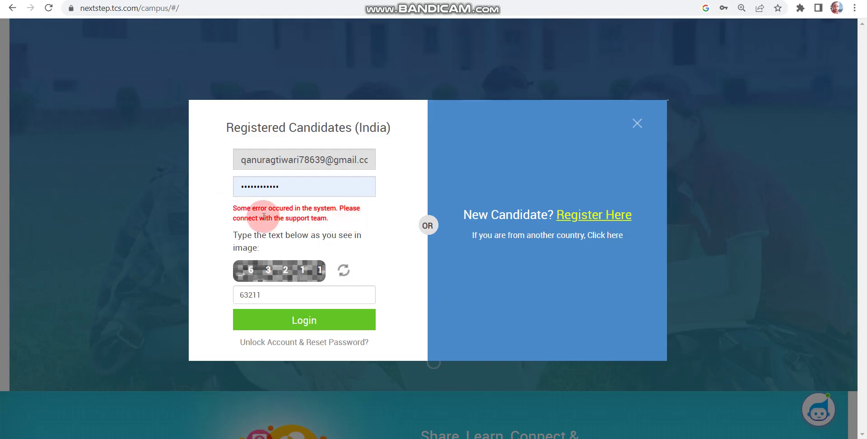
key(ctrl+plus)
key(ctrl+plus)
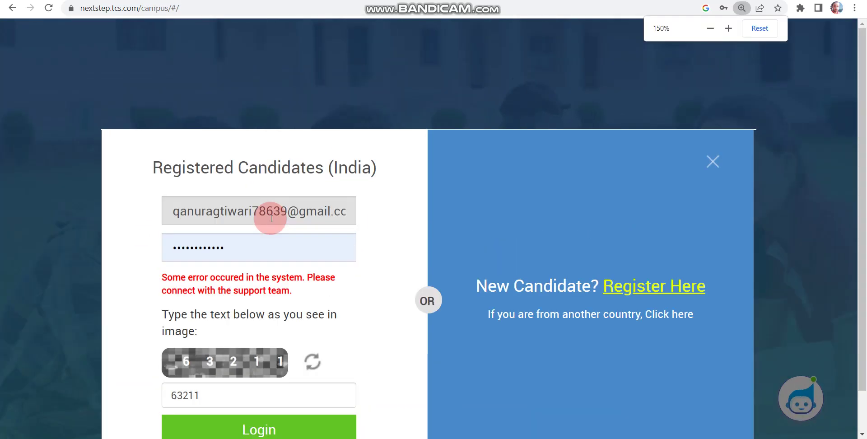
scroll(270, 228, down, 1)
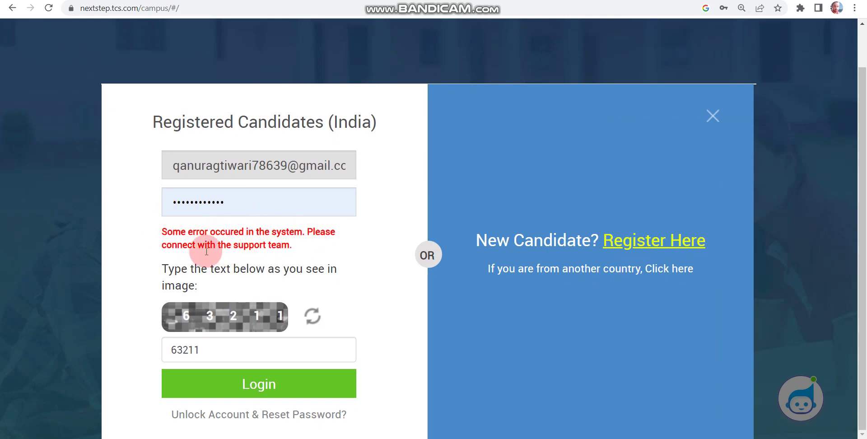
drag(300, 246, 136, 223)
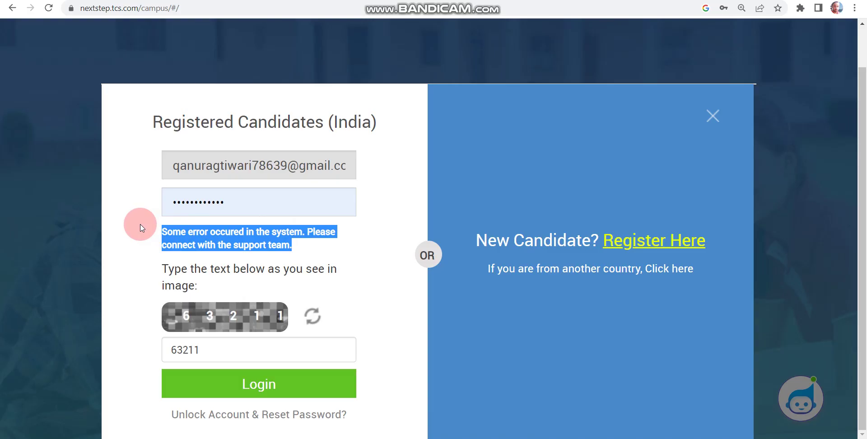
drag(319, 236, 158, 232)
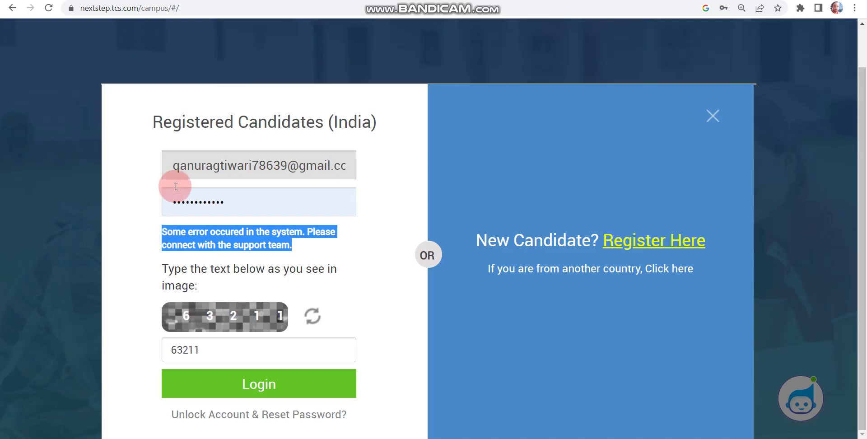
drag(178, 166, 332, 166)
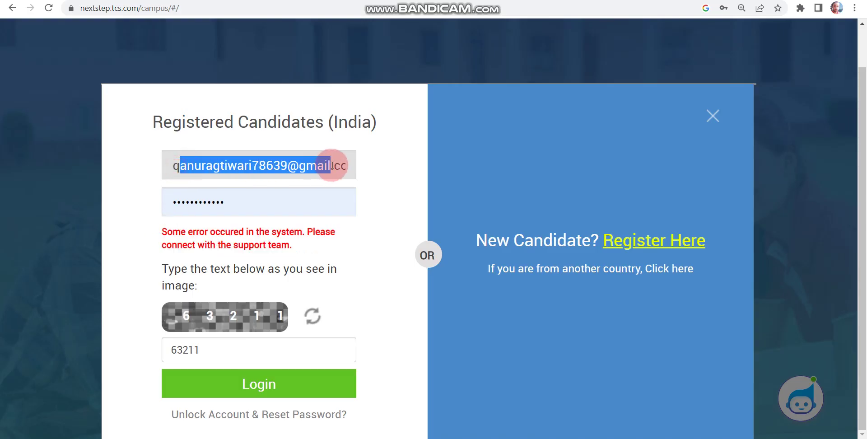
click(380, 221)
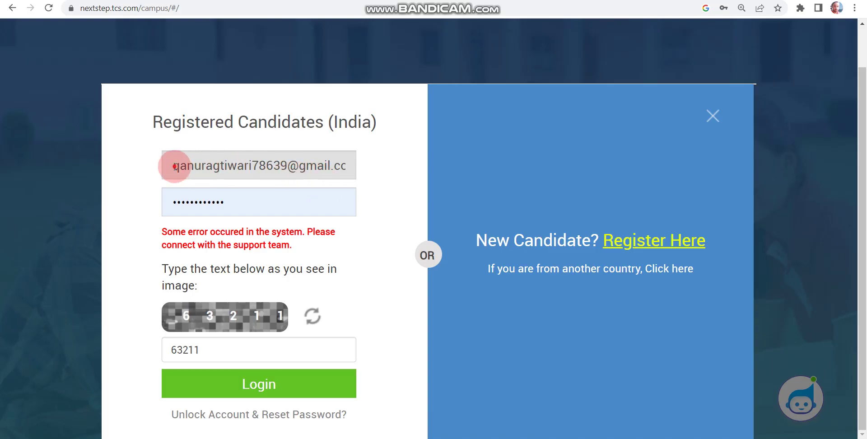
drag(175, 167, 319, 166)
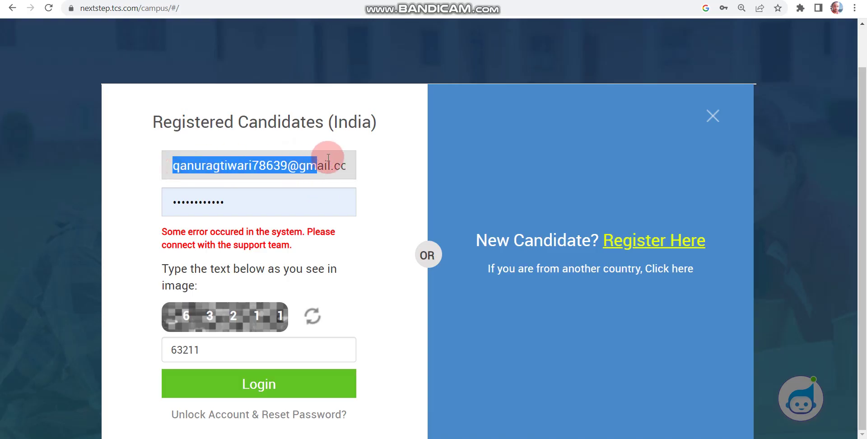
click(275, 171)
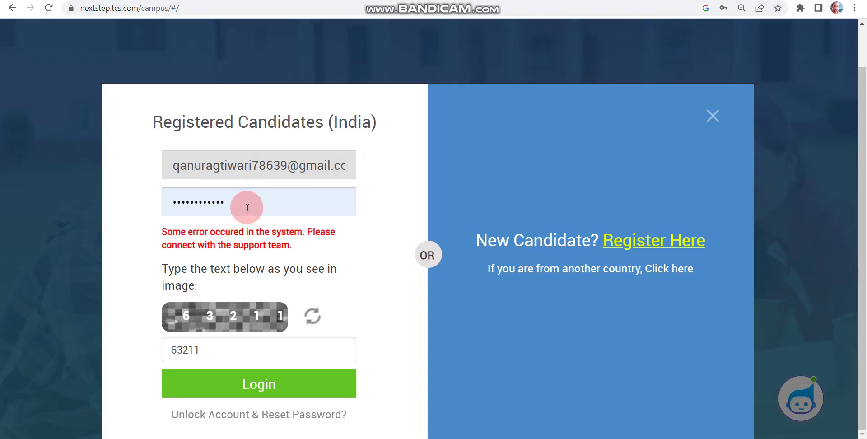
click(377, 304)
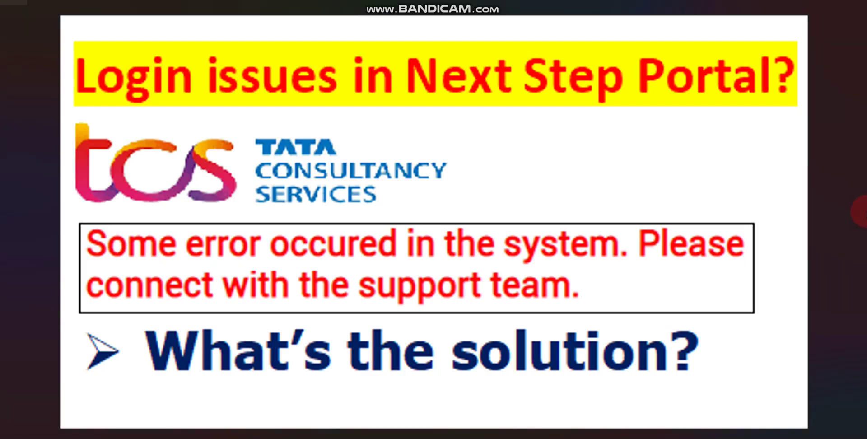
click(856, 217)
click(470, 257)
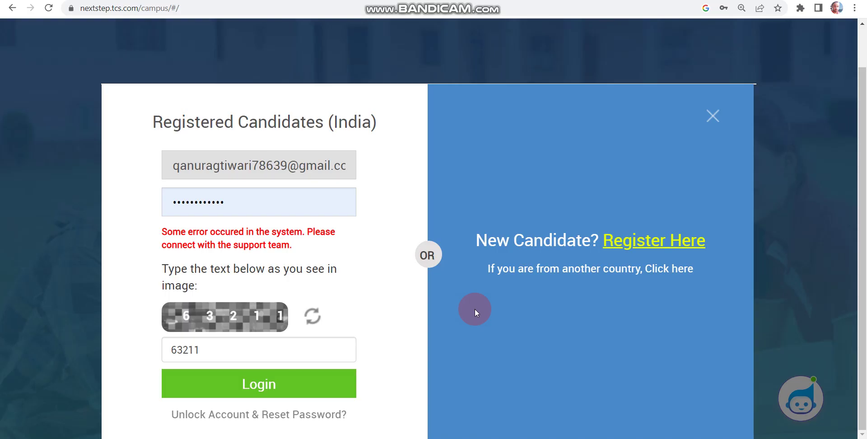
- Close the login form, reload and zoom out the page, then start new-candidate registration
click(713, 118)
click(48, 9)
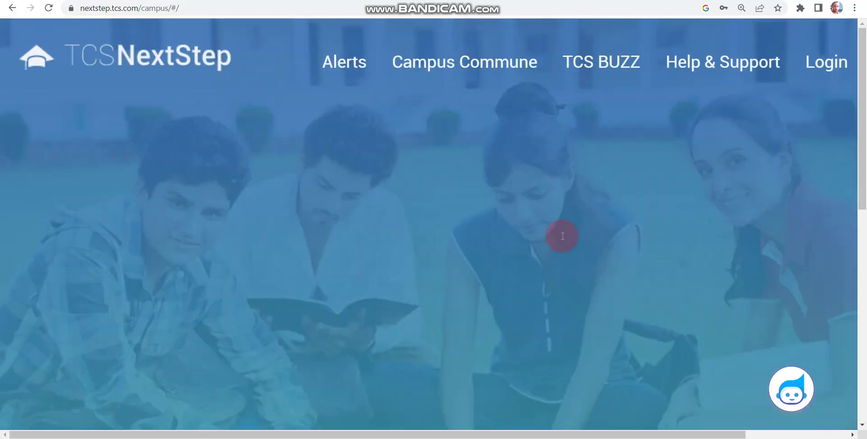
key(ctrl+minus)
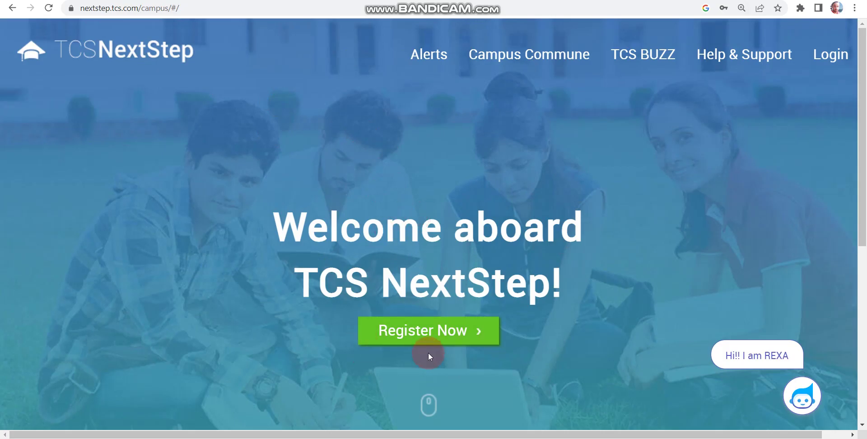
click(408, 336)
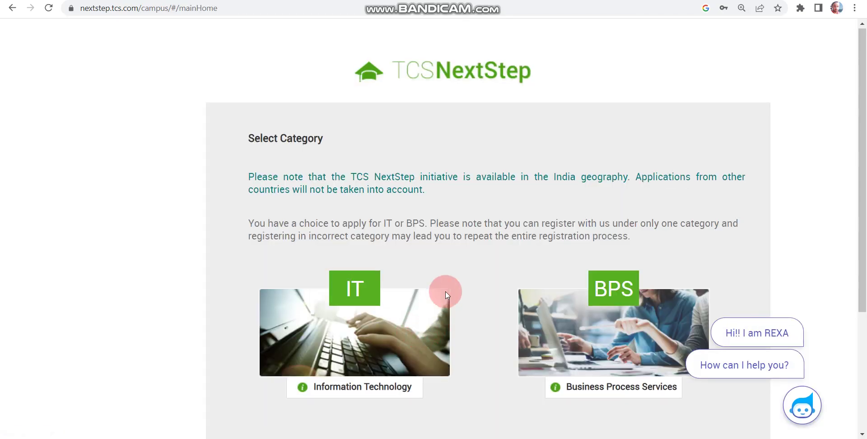
scroll(419, 304, down, 1)
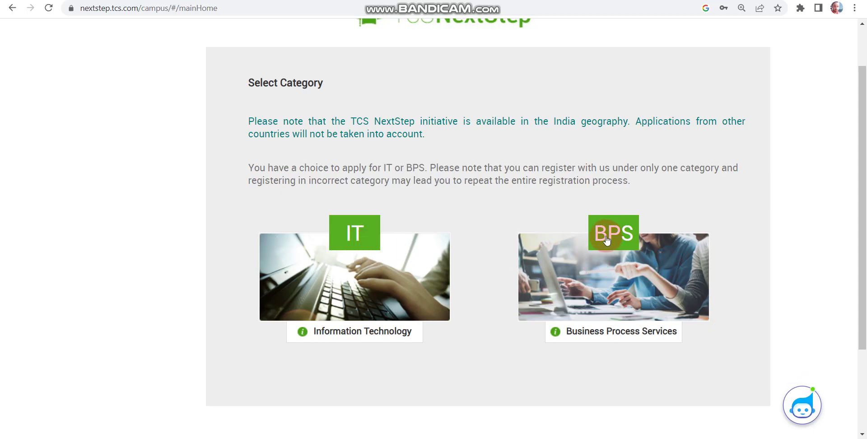
- Choose the IT category and scroll through the registration form down to Submit and Cancel
click(364, 244)
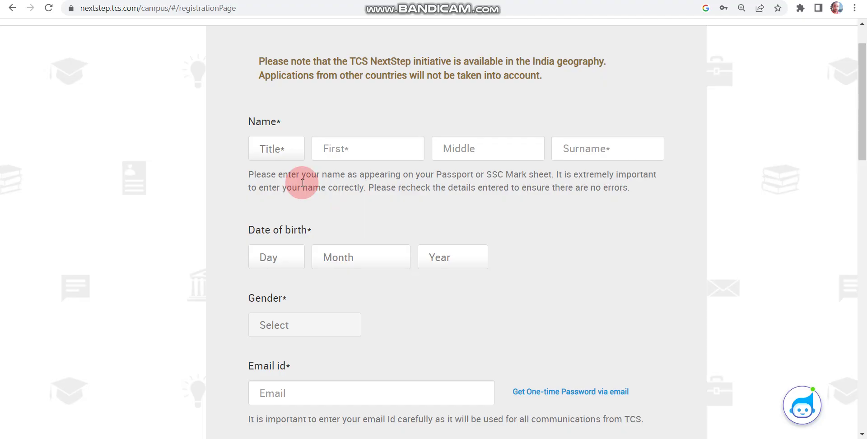
scroll(289, 171, down, 5)
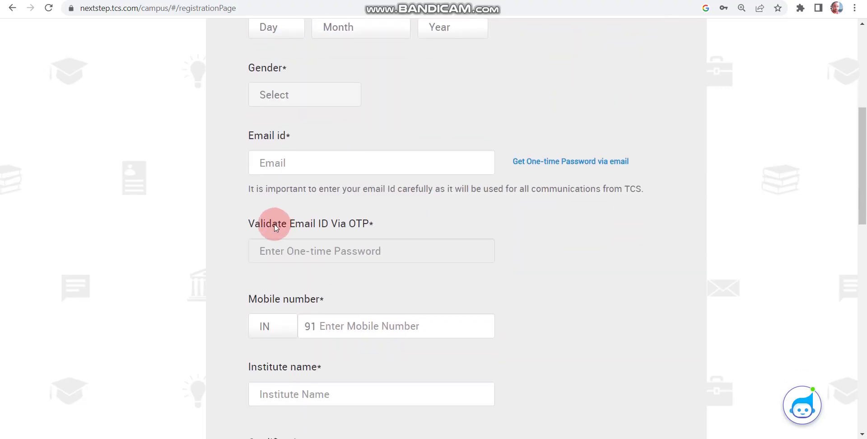
scroll(415, 193, down, 1)
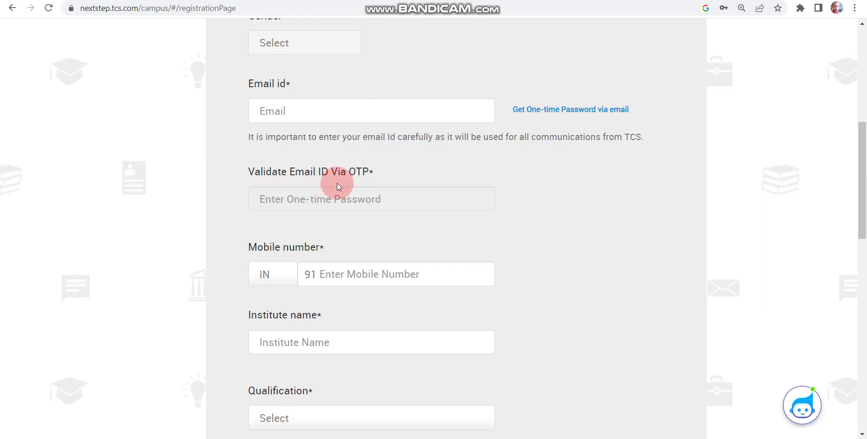
scroll(325, 197, down, 1)
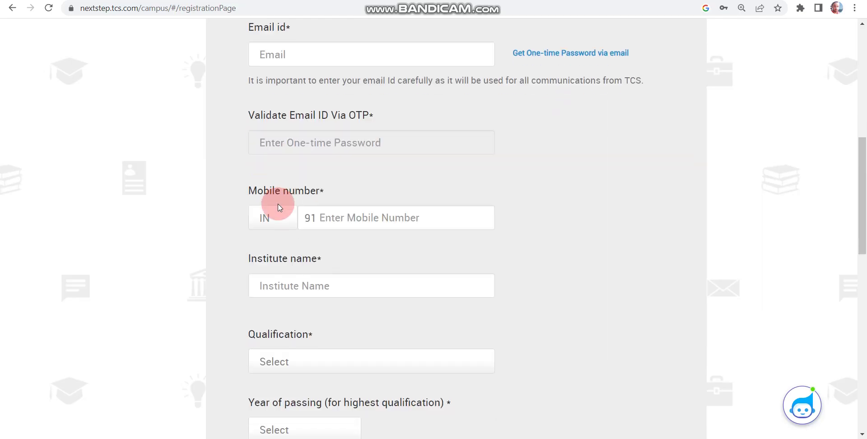
scroll(329, 215, down, 2)
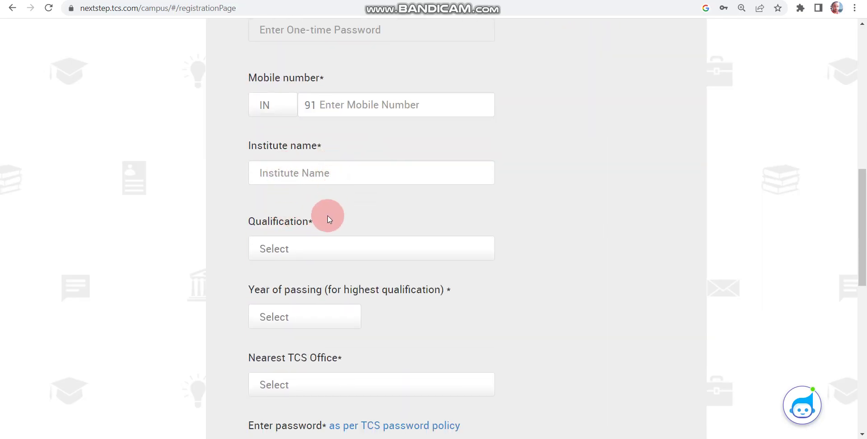
scroll(316, 219, down, 2)
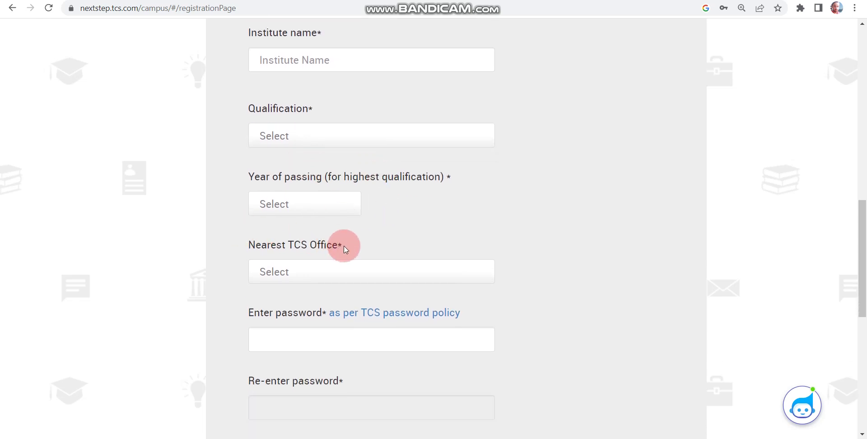
scroll(373, 247, down, 3)
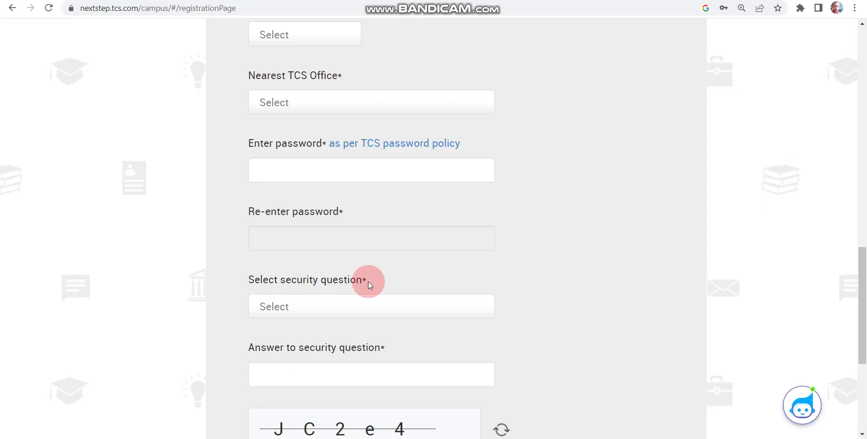
scroll(333, 286, down, 2)
scroll(299, 257, down, 1)
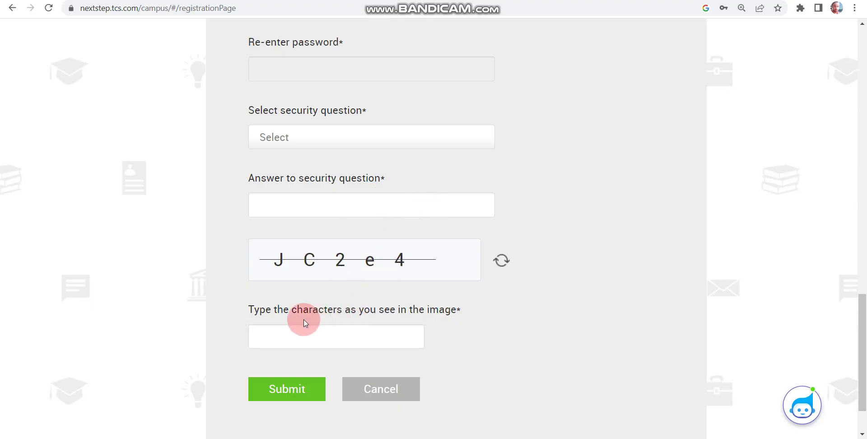
scroll(389, 226, down, 1)
scroll(388, 224, down, 1)
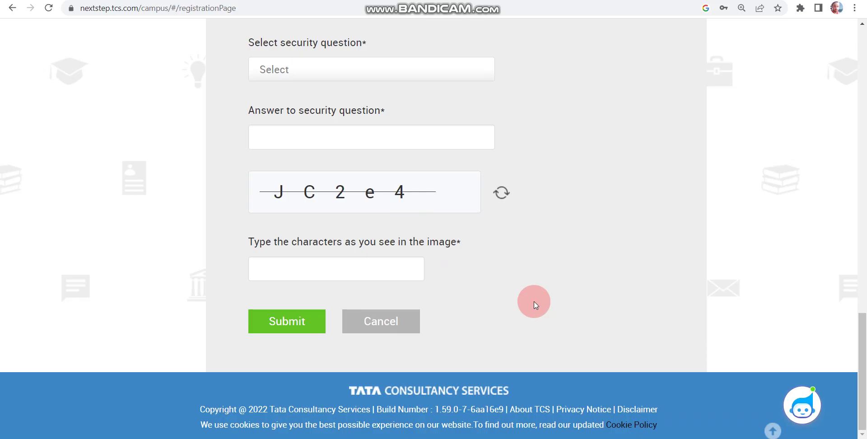
- Cancel registration, then log in using the saved email and password plus the captcha
click(398, 321)
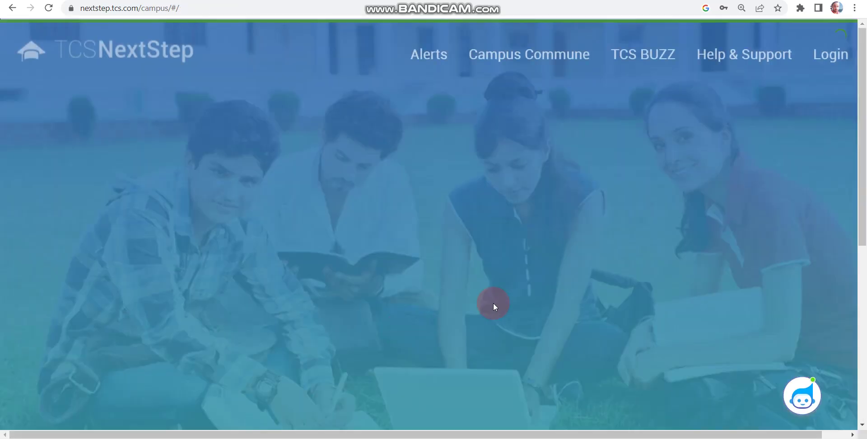
click(822, 56)
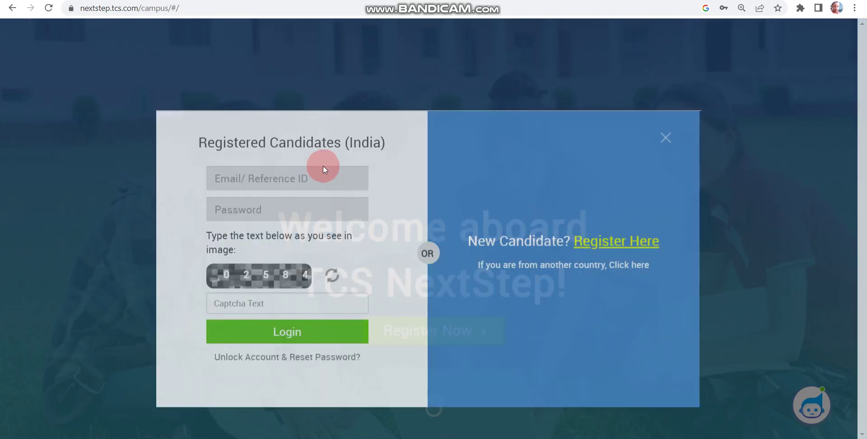
click(284, 179)
click(287, 216)
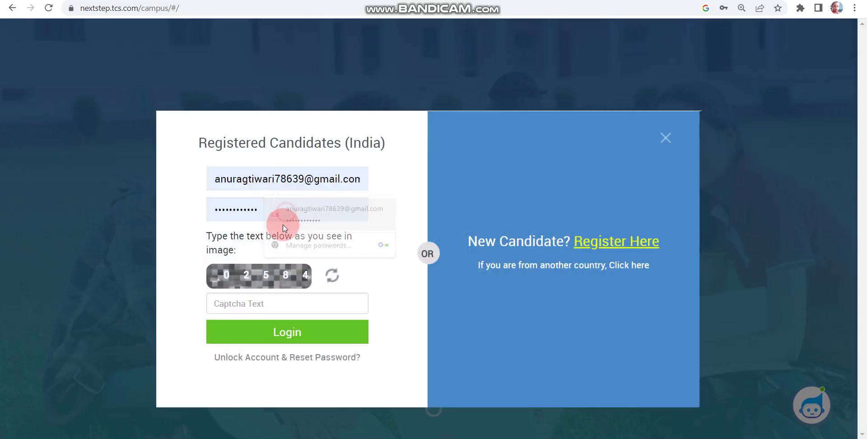
click(273, 307)
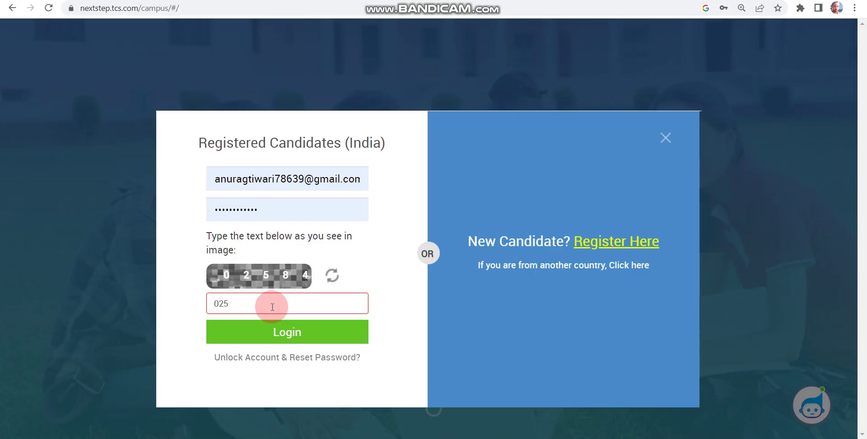
text(02584)
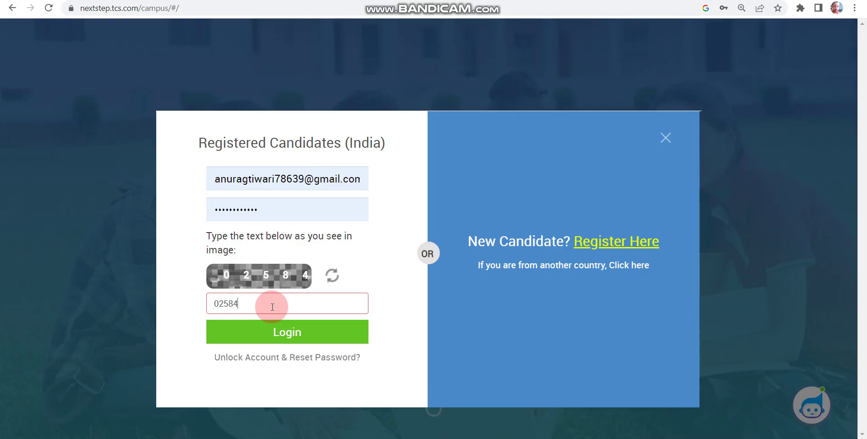
click(296, 334)
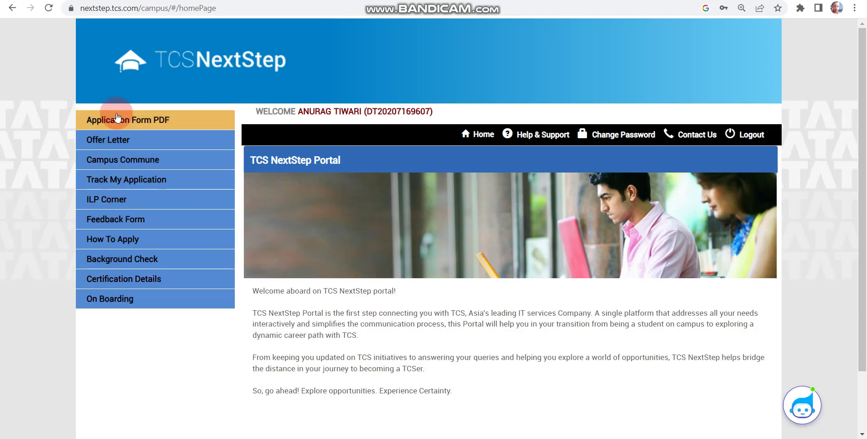
- Open Track My Application and review milestones from registration (28/09/2020) to joining letter (30/08/2021)
click(161, 120)
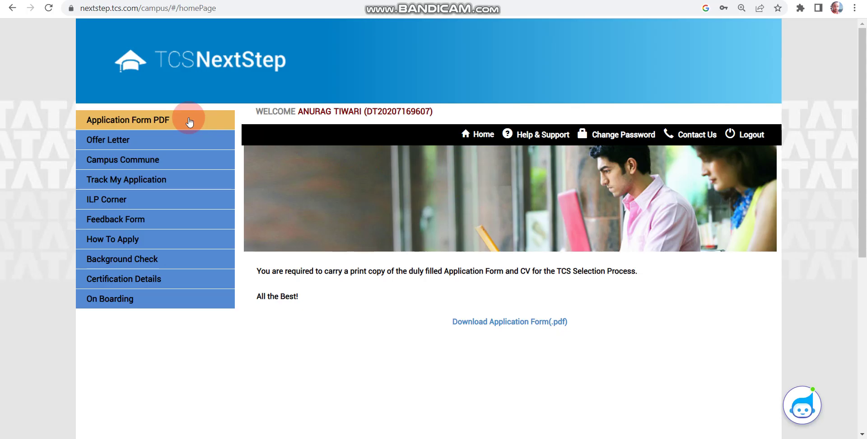
click(162, 179)
scroll(473, 317, down, 5)
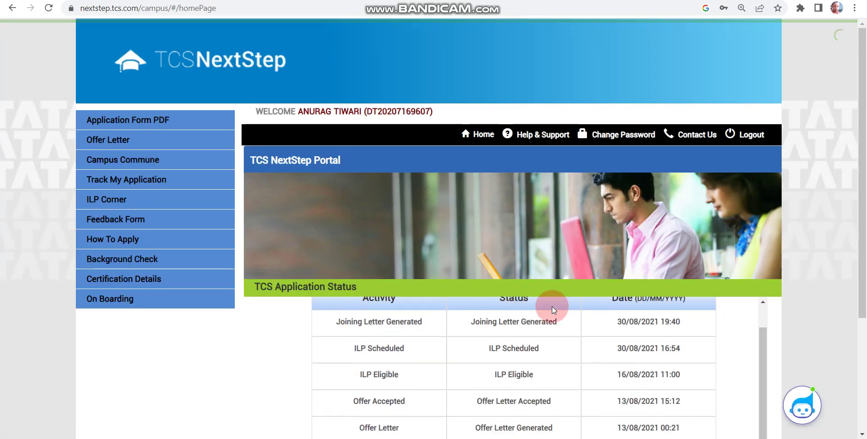
drag(354, 353, 565, 345)
drag(341, 329, 683, 362)
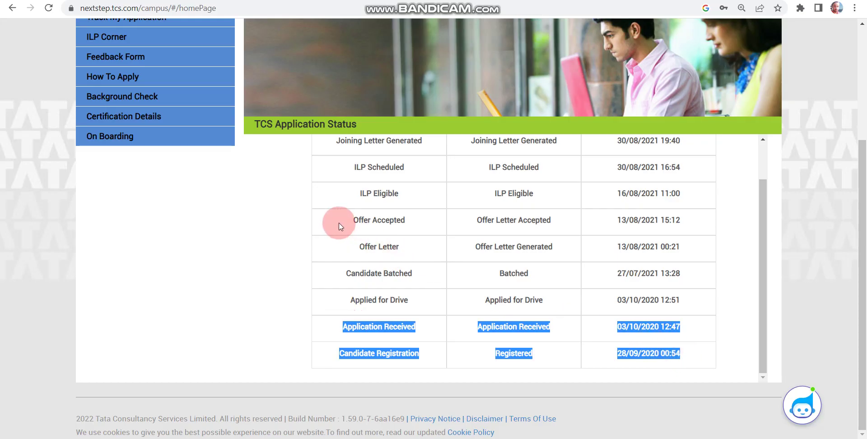
scroll(343, 224, up, 2)
scroll(199, 195, up, 4)
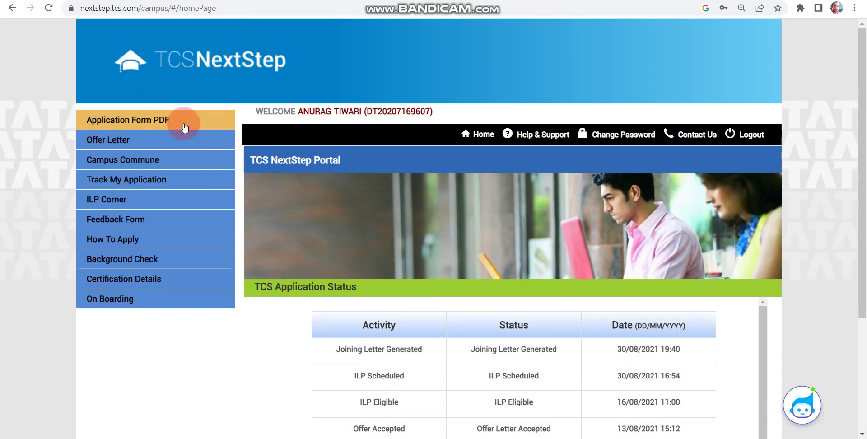